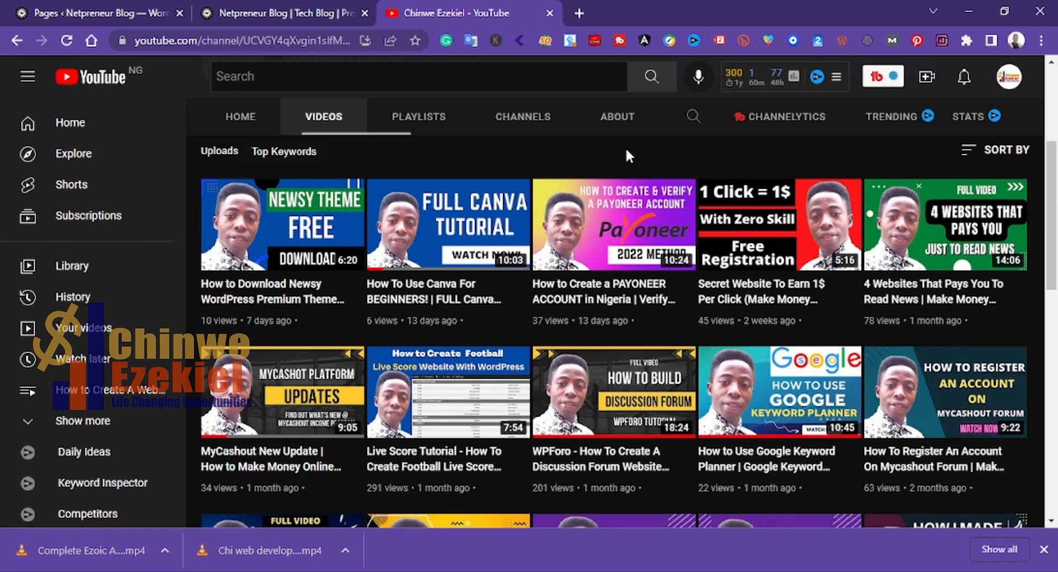
- Look at the news ticker on the Netpreneur Blog homepage
left_click(252, 14)
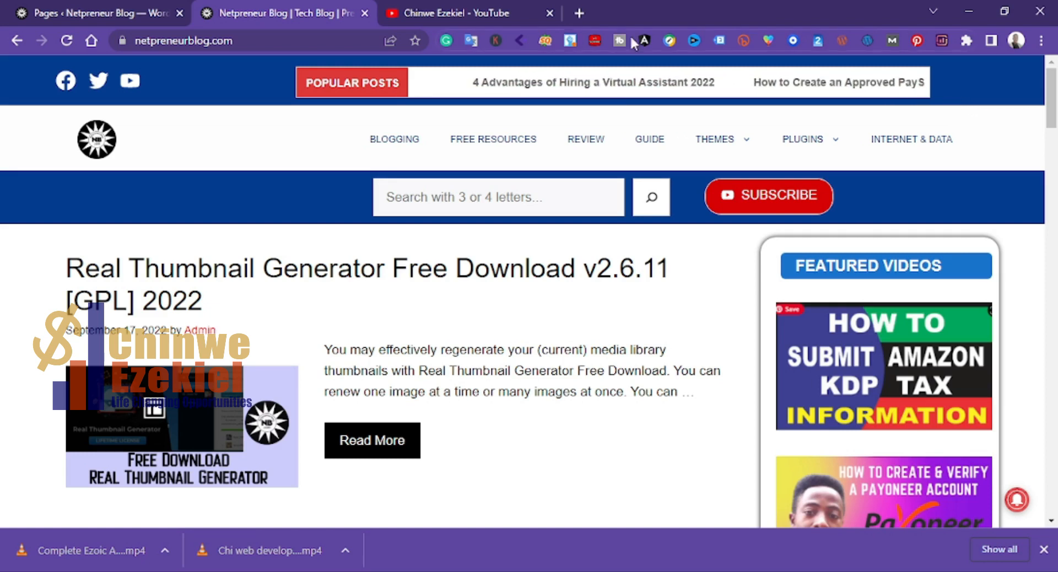
left_click(472, 12)
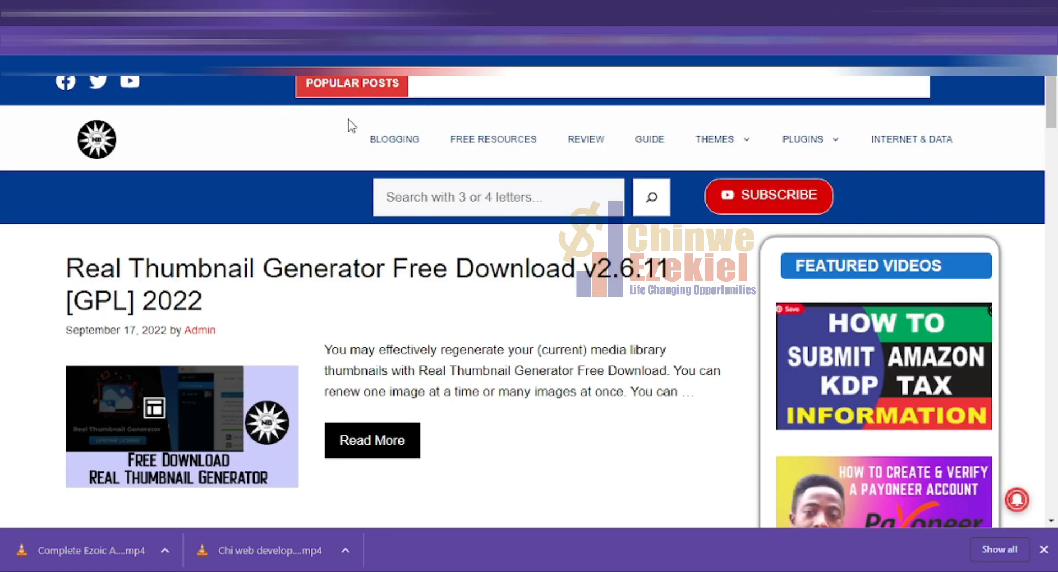
- Open the page for adding new plugins in the WordPress admin of the Netpreneur Blog
left_click(115, 142)
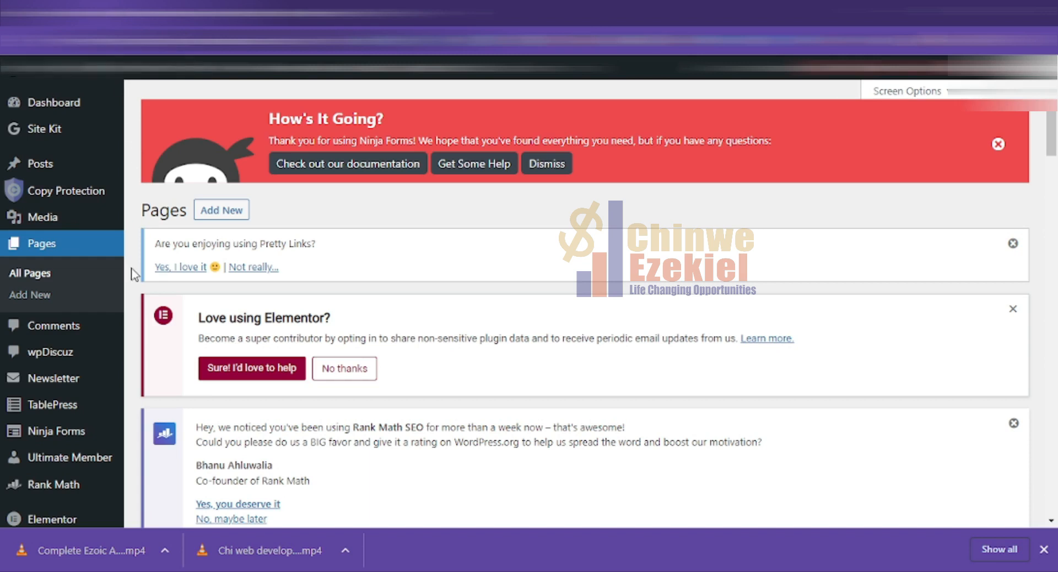
scroll(136, 276, "down", 4)
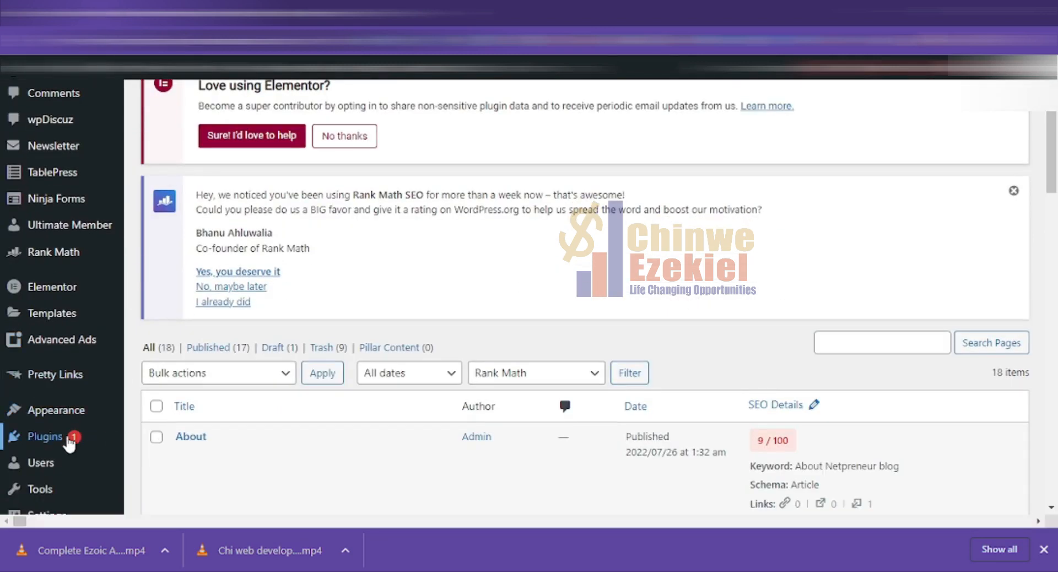
mouse_move(76, 439)
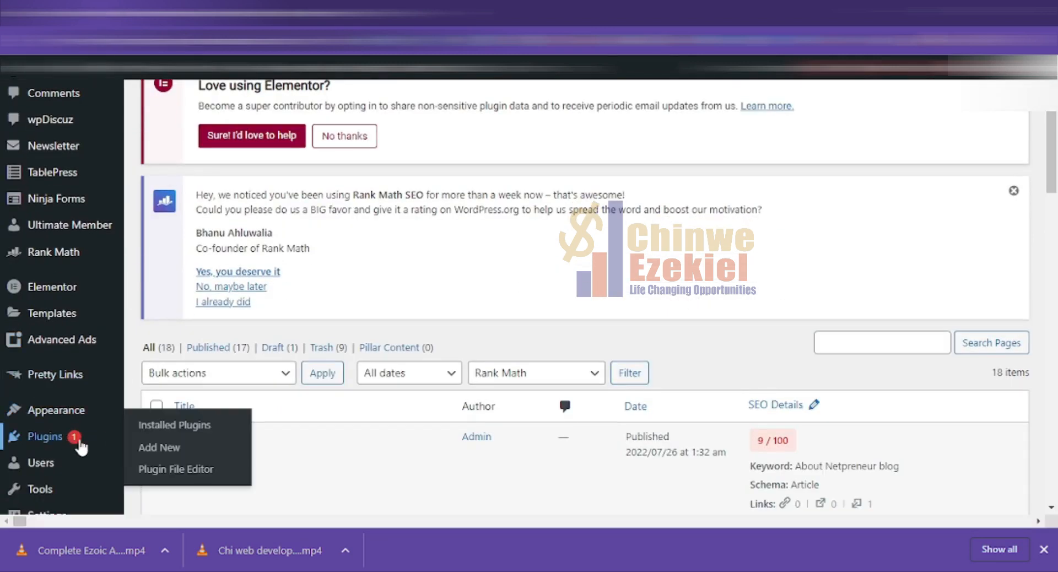
left_click(159, 457)
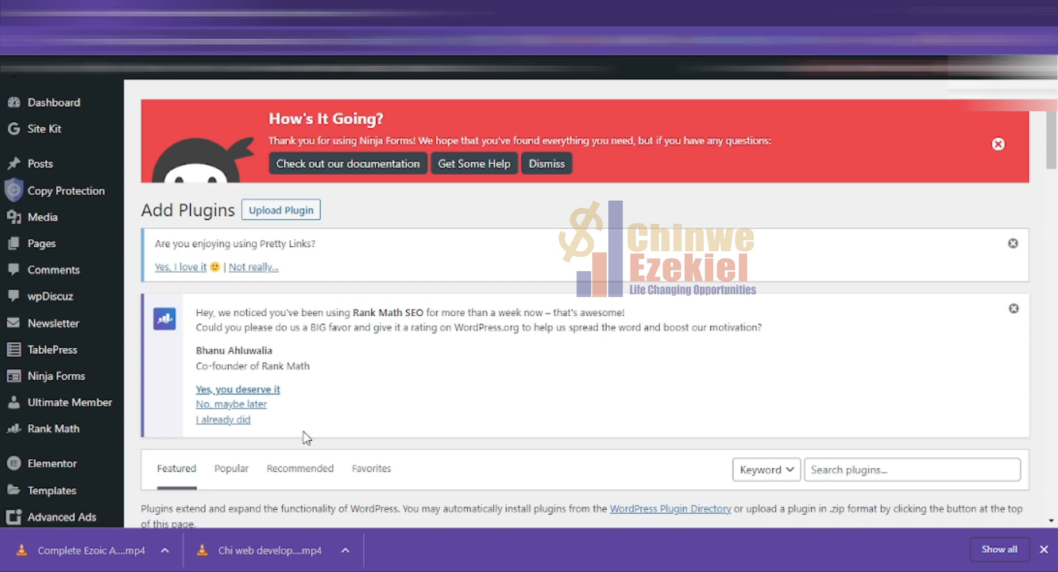
- Search the plugin directory for "t4b news" to find the T4B News Ticker plugin
scroll(650, 388, "down", 3)
scroll(625, 339, "down", 3)
scroll(728, 341, "up", 3)
left_click(846, 316)
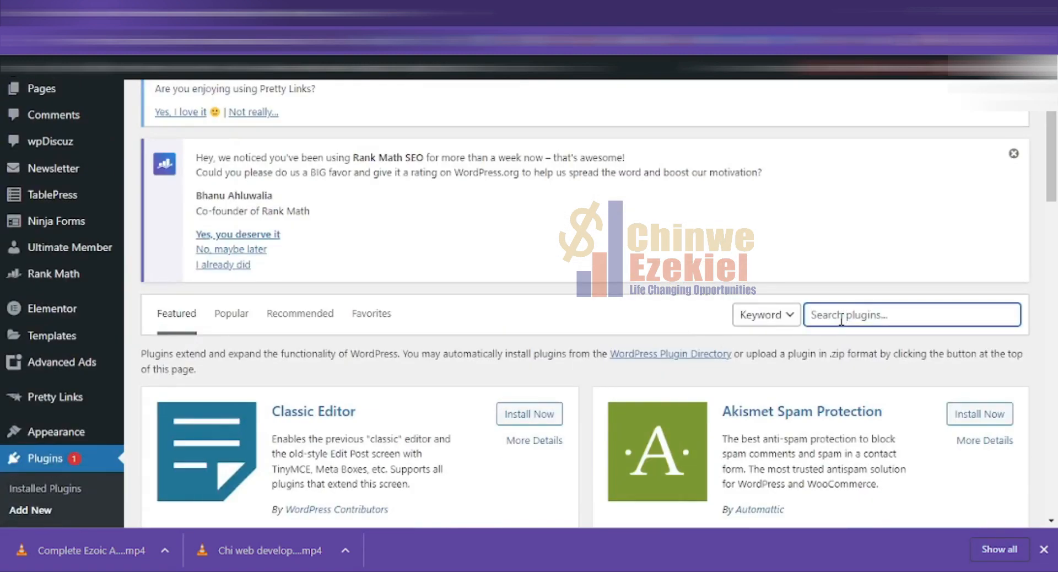
type("t4b news")
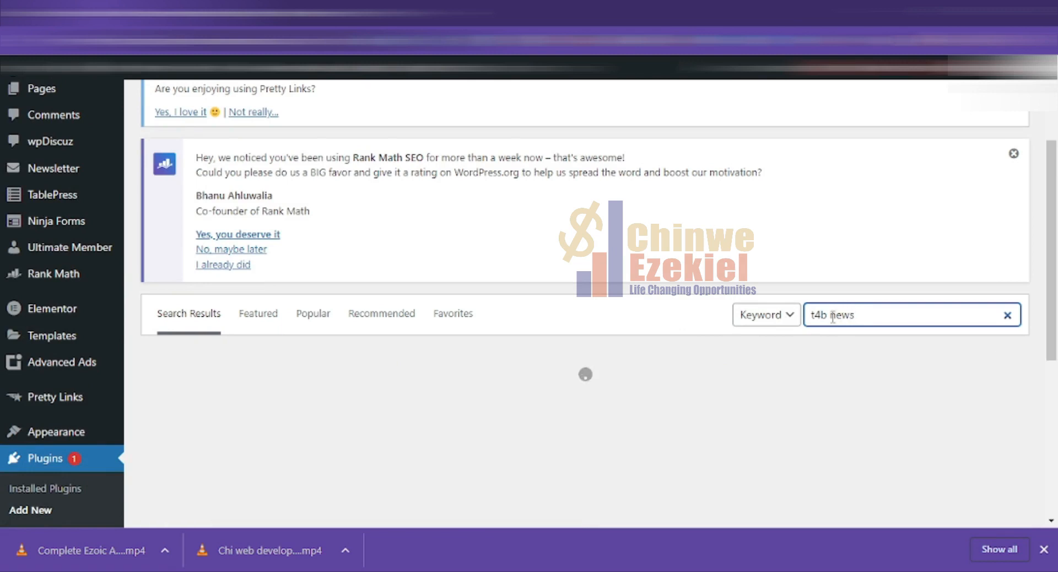
left_click(662, 292)
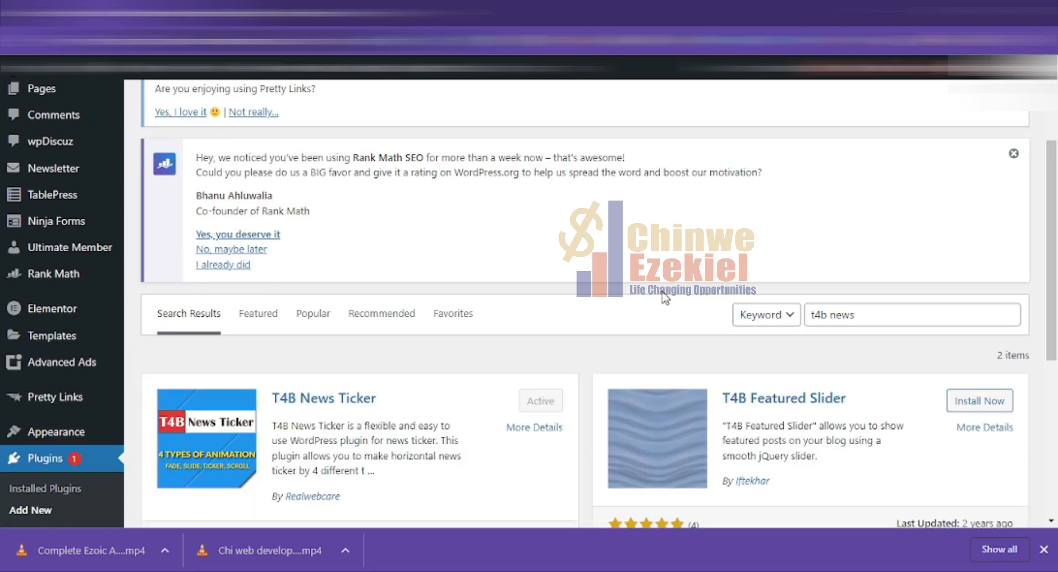
scroll(446, 359, "down", 2)
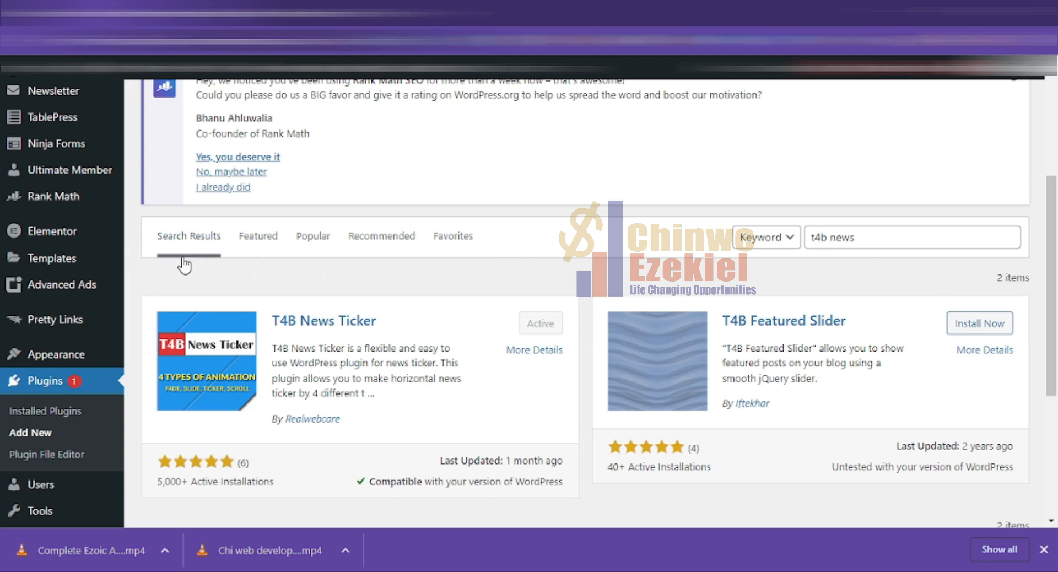
- Open the Ticker Settings page of the T4B News Ticker plugin
scroll(165, 278, "down", 4)
scroll(154, 286, "up", 3)
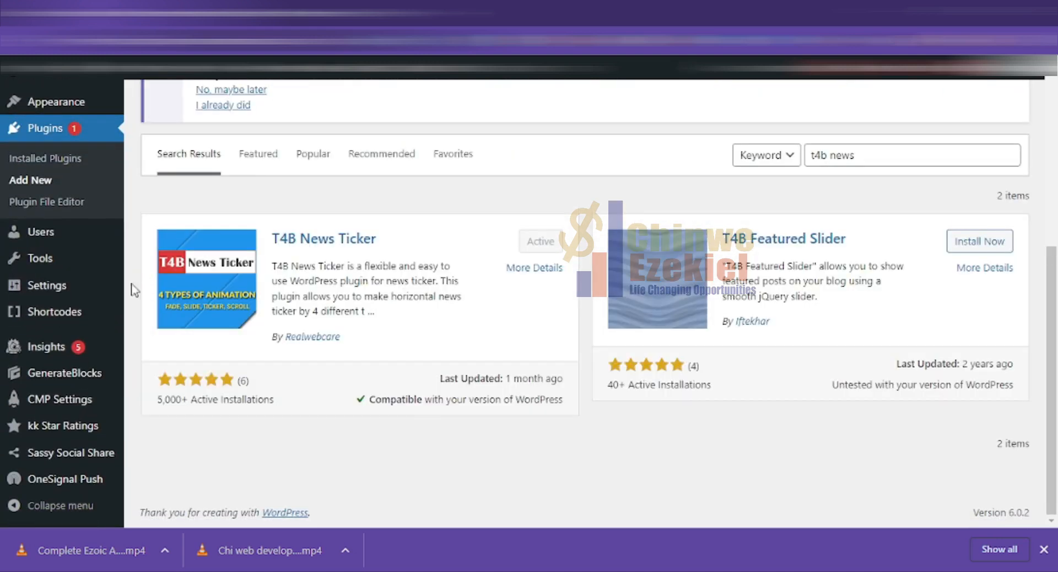
mouse_move(59, 295)
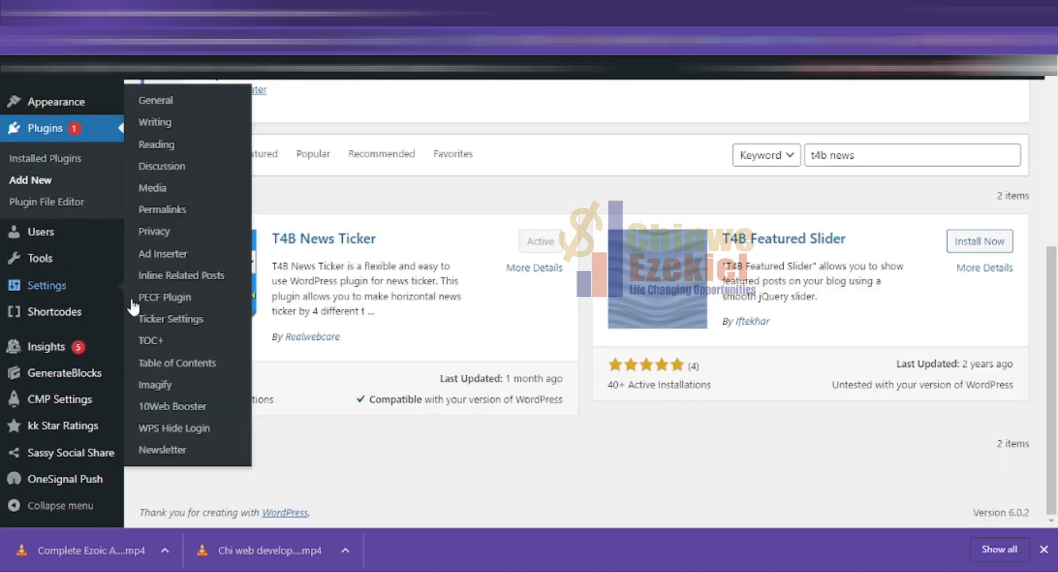
left_click(184, 323)
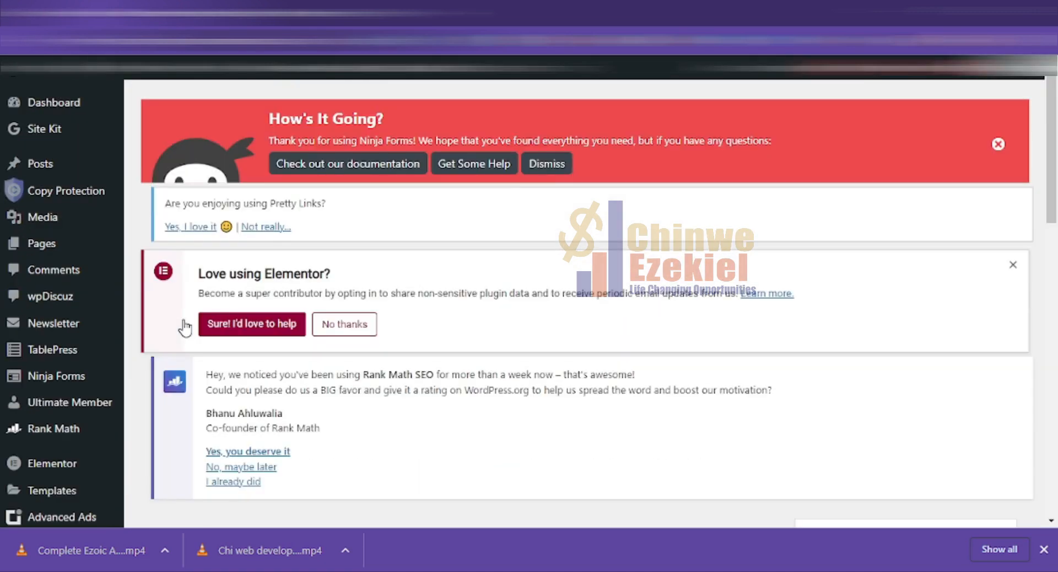
- Try out the Enable Ticker and Show in Homepage Only options in the ticker settings
scroll(489, 368, "down", 3)
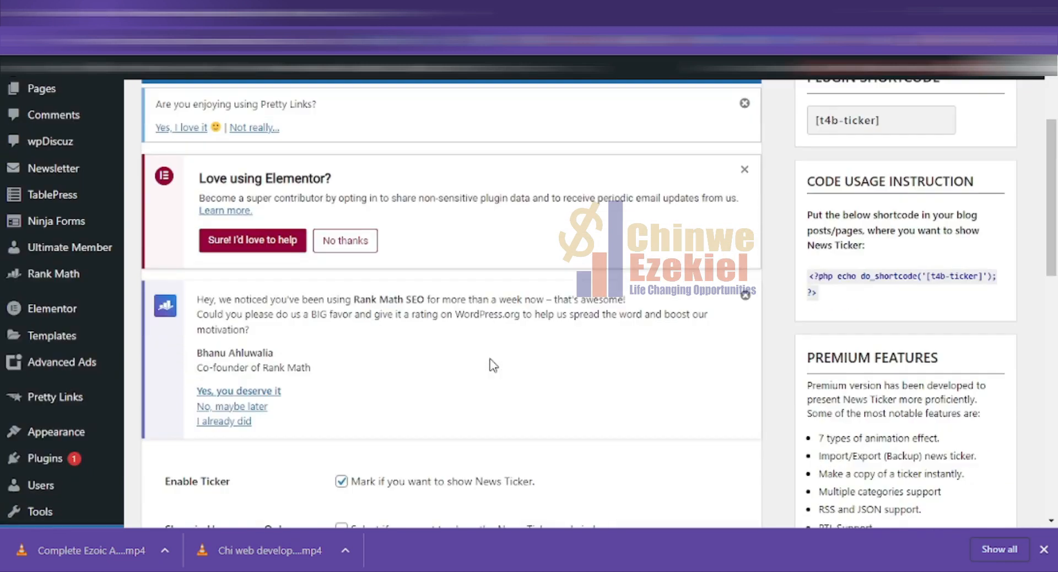
scroll(493, 361, "down", 3)
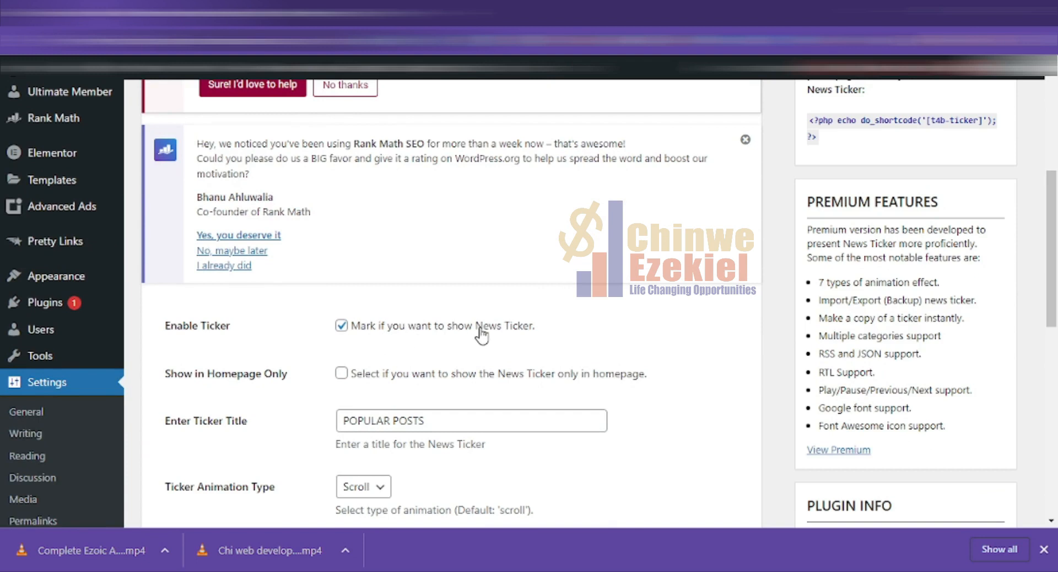
left_click(343, 326)
scroll(303, 342, "down", 1)
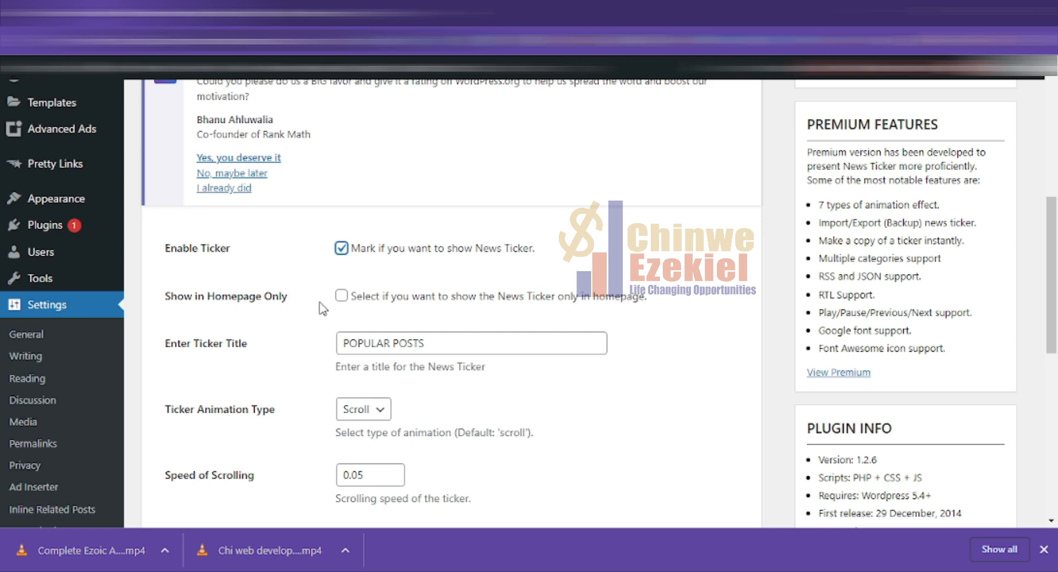
left_click(341, 300)
left_click(341, 298)
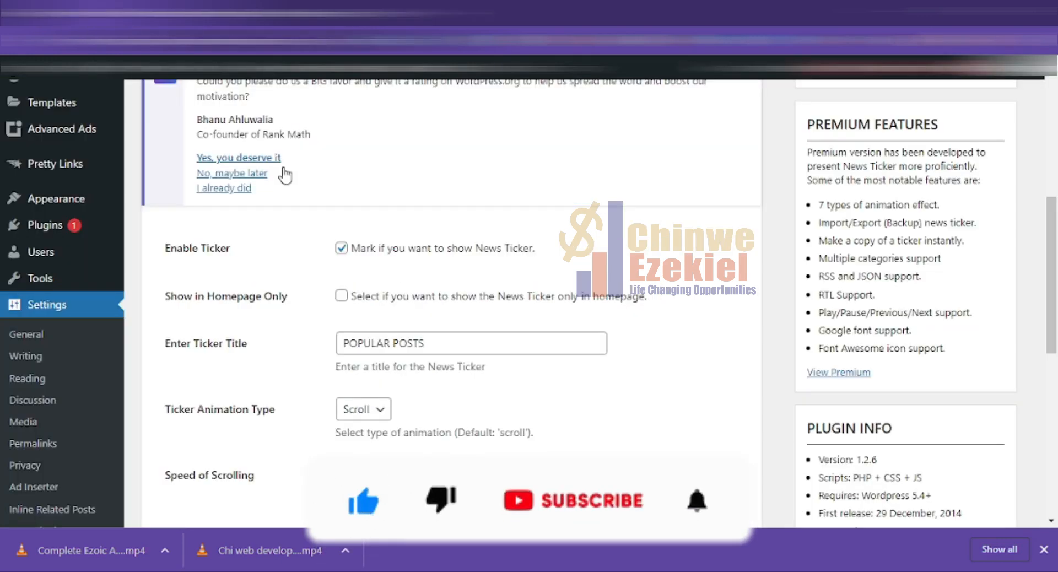
- Set the ticker title to "NEWS HEADLINE"
left_click_drag(423, 343, 314, 345)
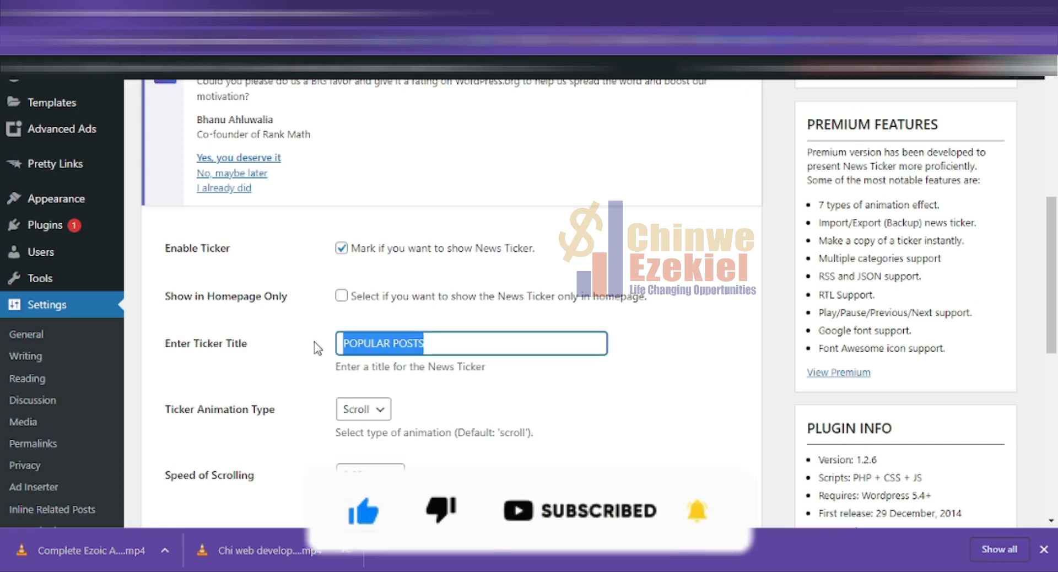
type("NEWS HEADLINE")
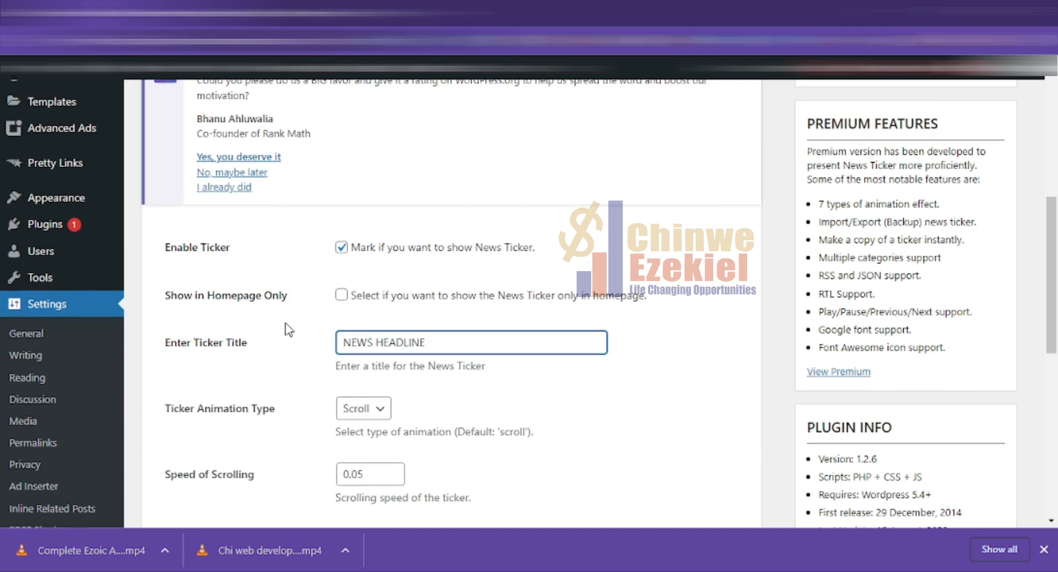
scroll(288, 330, "down", 2)
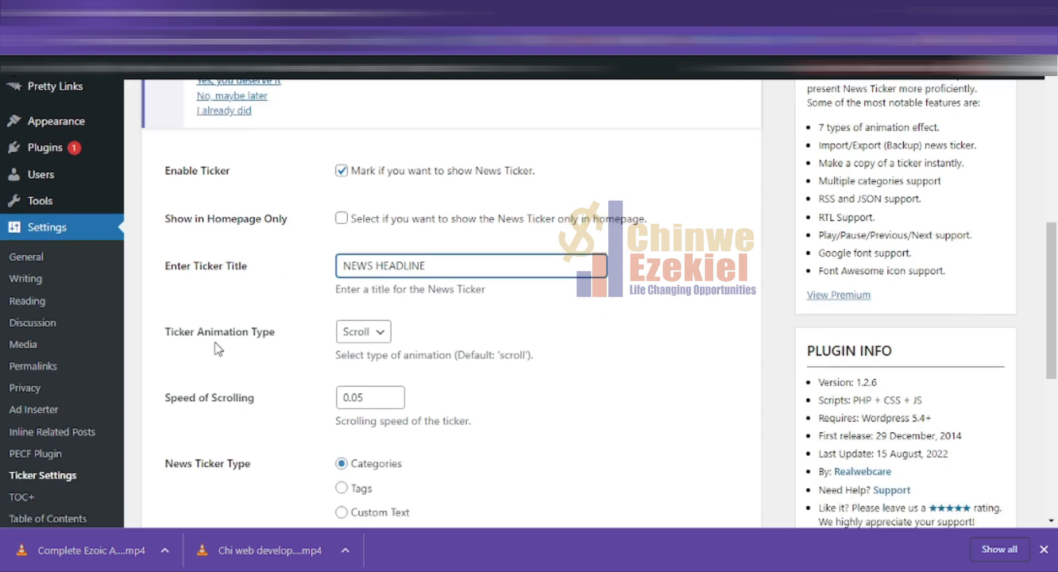
key("Tab")
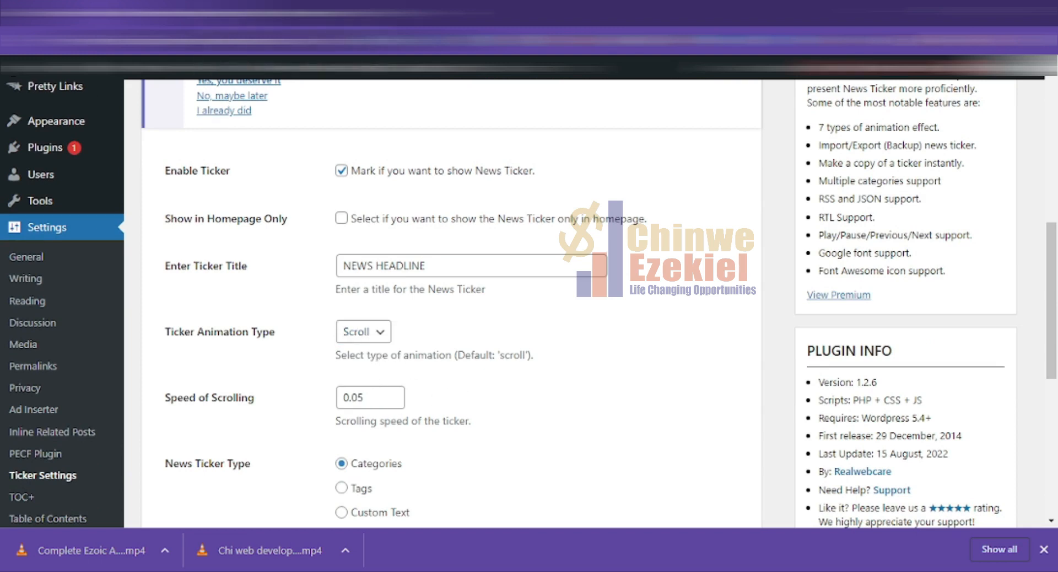
left_click(379, 75)
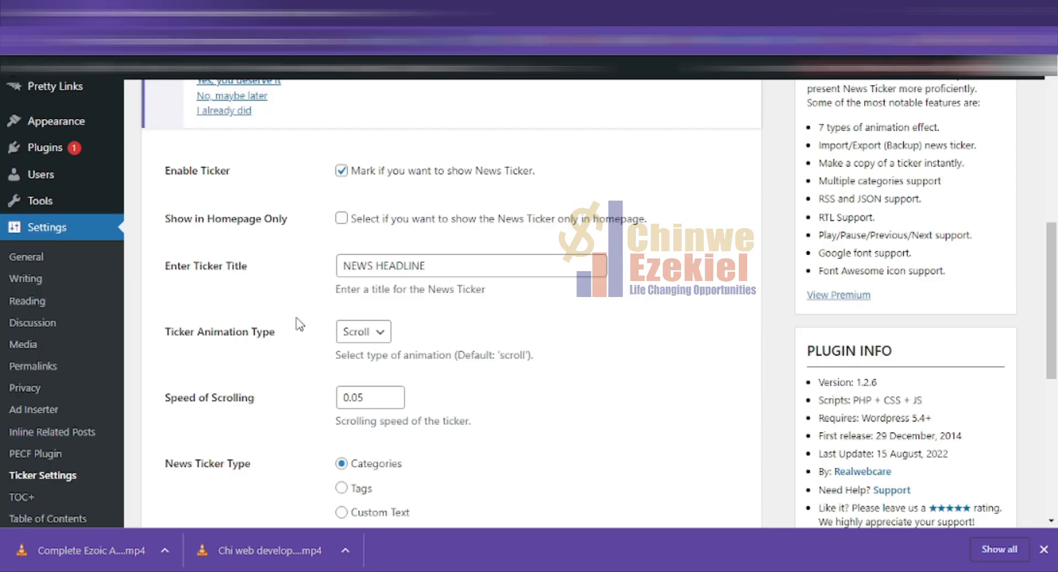
- Try the Custom Text ticker type, compare it with the ticker on the blog homepage, and return to Categories
scroll(300, 324, "down", 2)
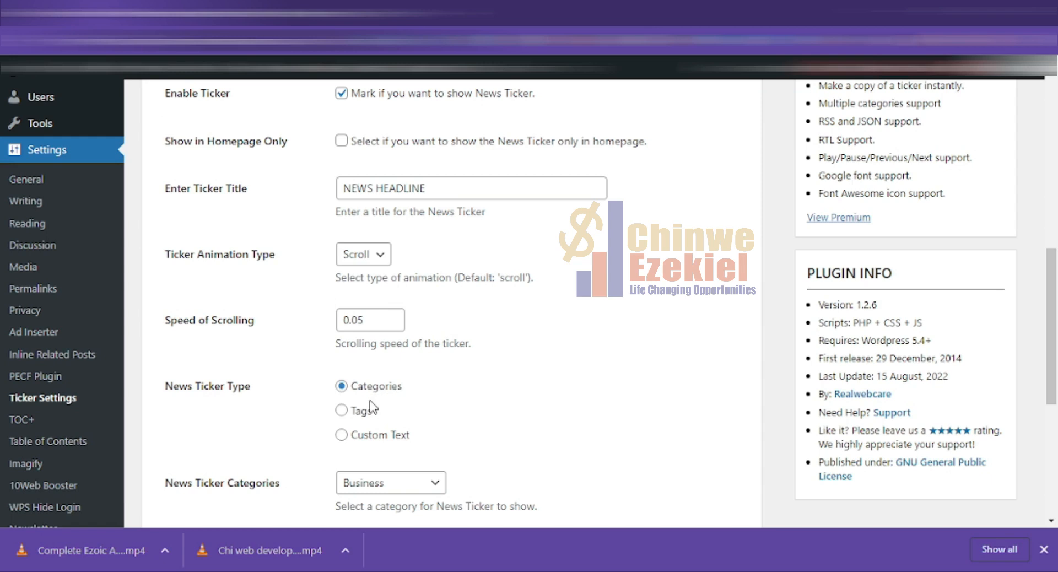
scroll(441, 392, "down", 1)
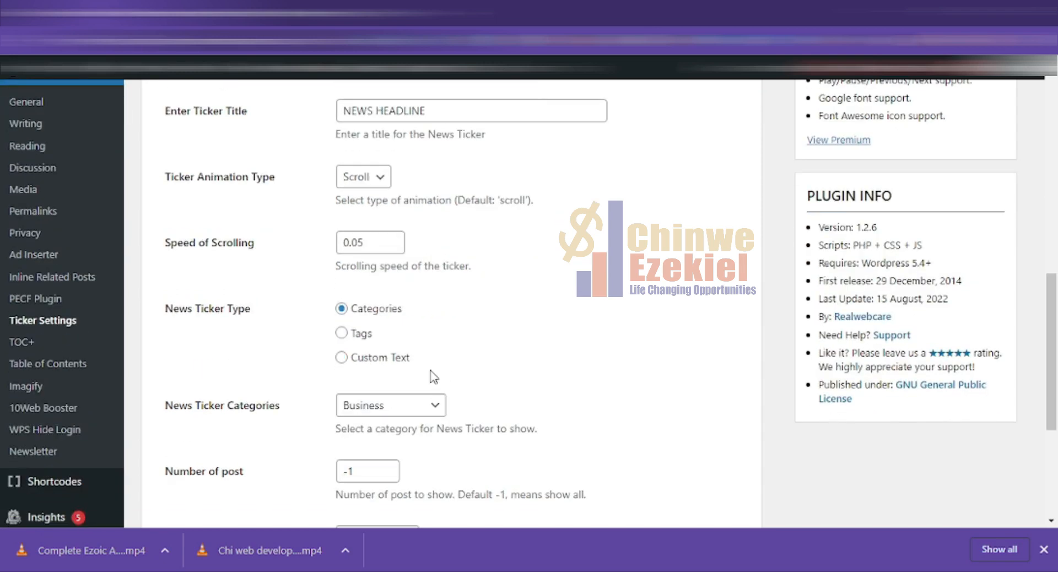
left_click(342, 358)
scroll(325, 364, "down", 2)
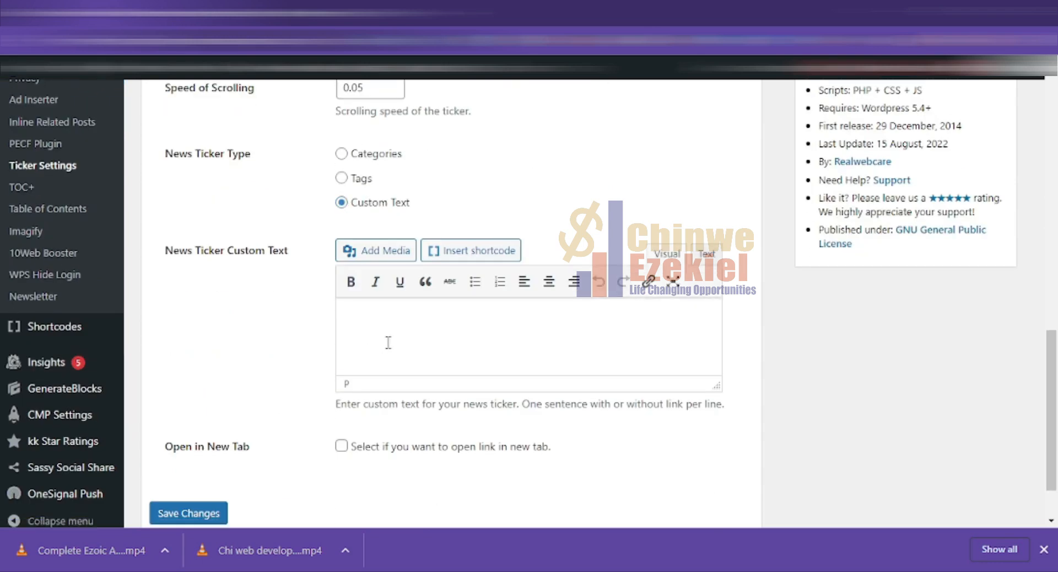
left_click(292, 13)
left_click(353, 14)
left_click(292, 14)
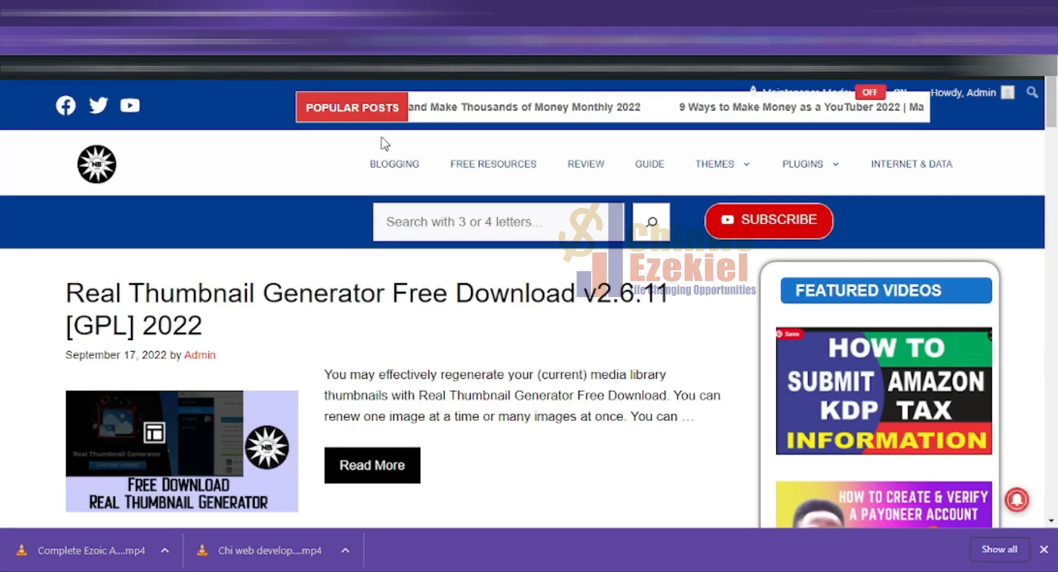
left_click(353, 14)
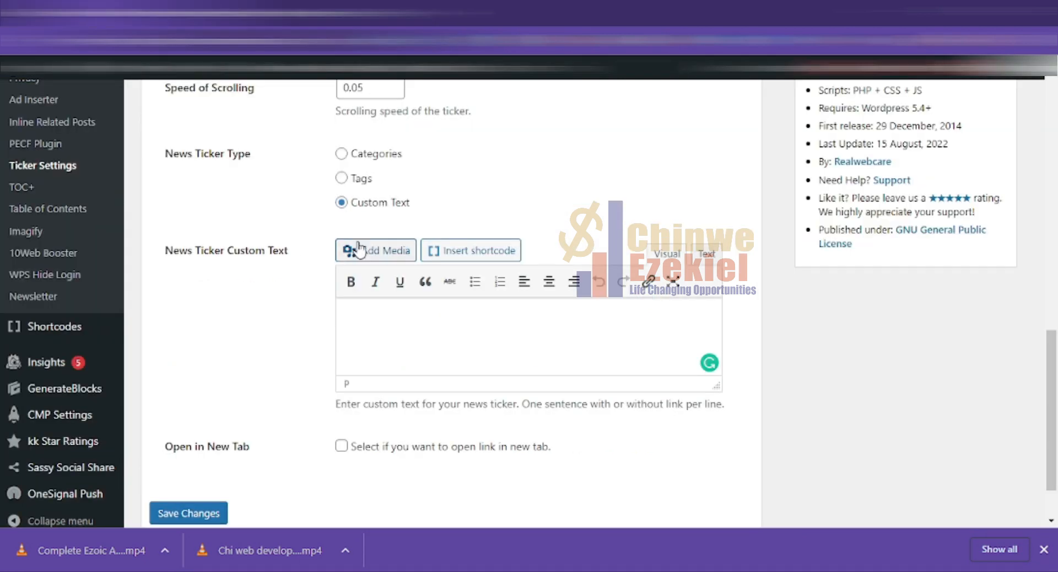
left_click(342, 154)
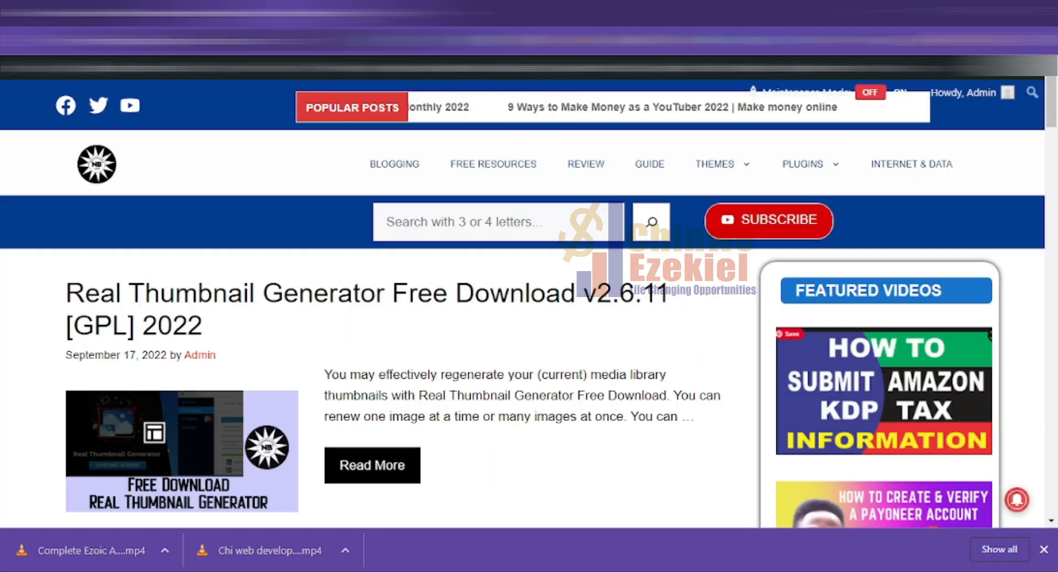
left_click(292, 13)
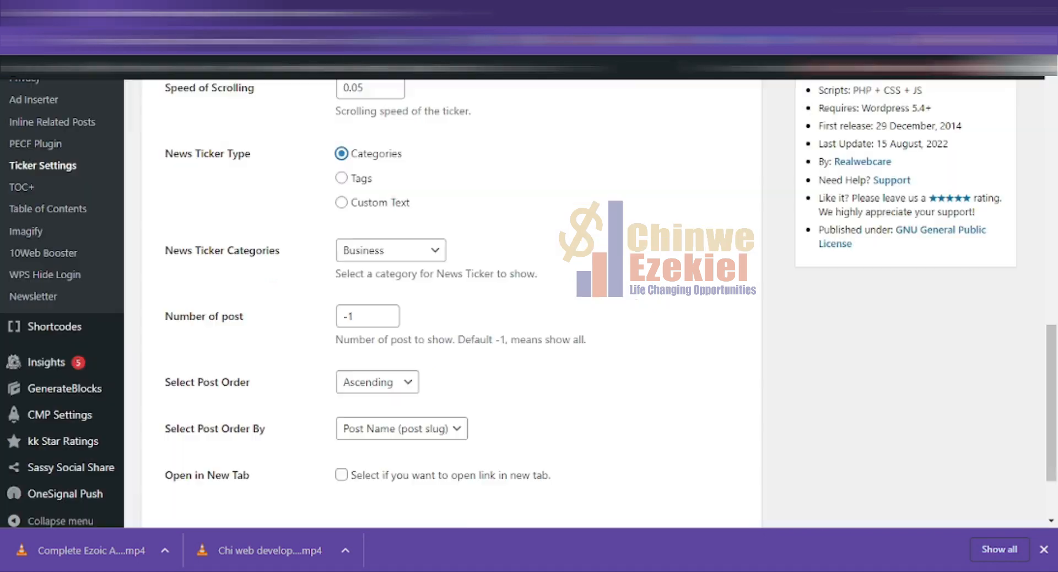
- Try the Tags ticker type, show and hide its available tags, and switch back to Categories
left_click(342, 178)
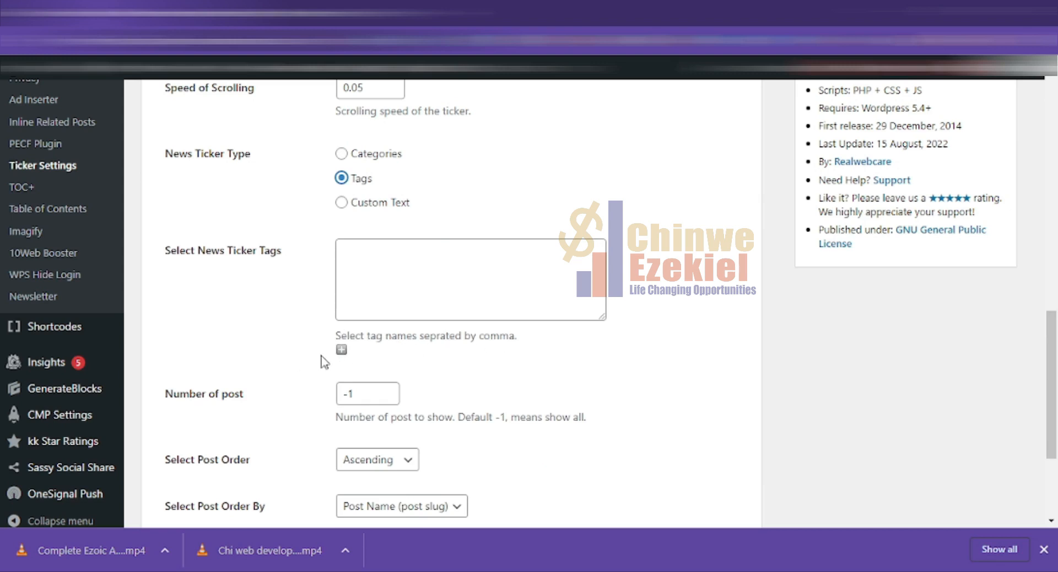
left_click(342, 350)
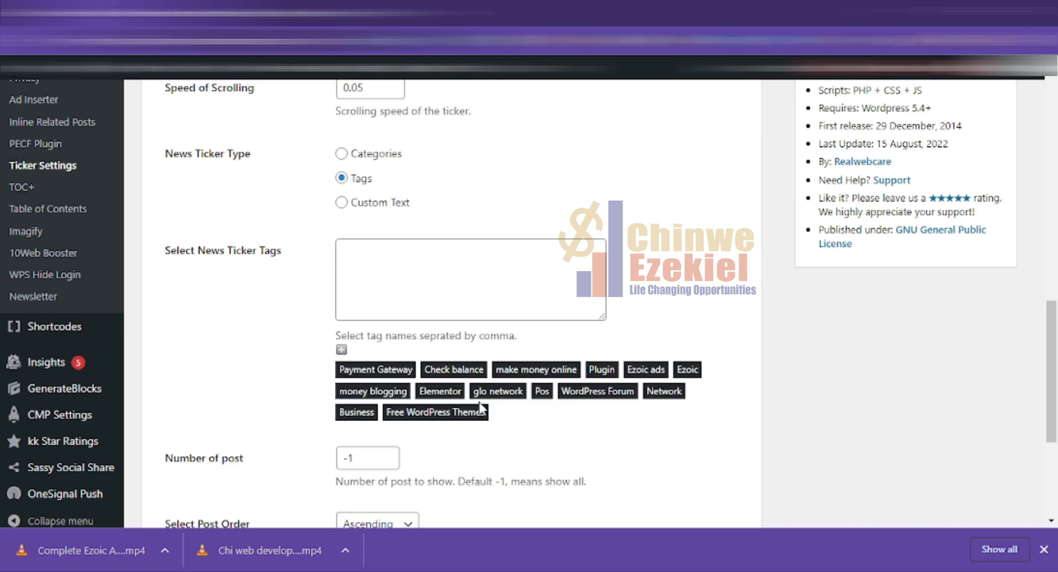
left_click(342, 349)
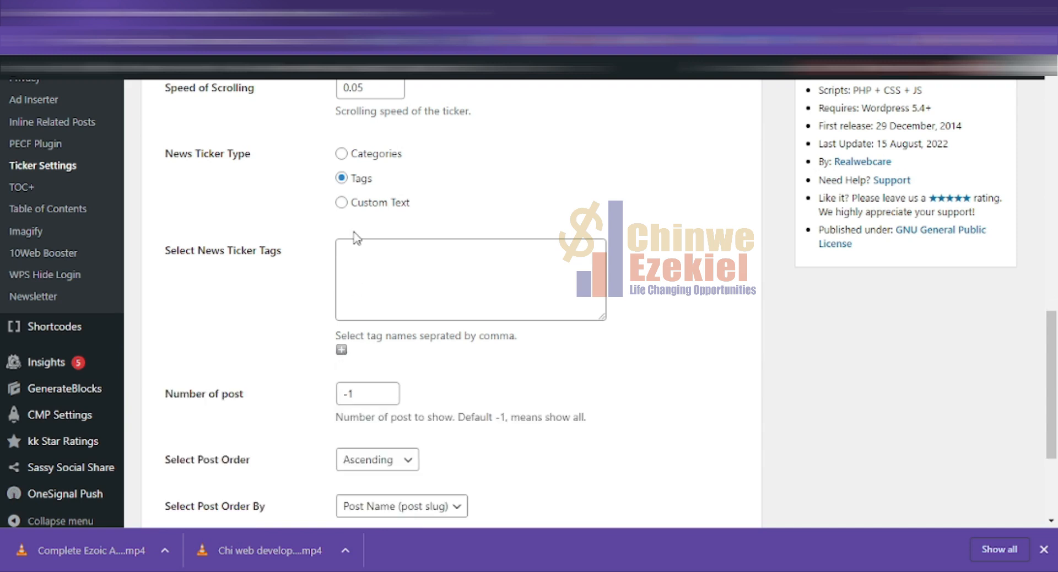
left_click(343, 154)
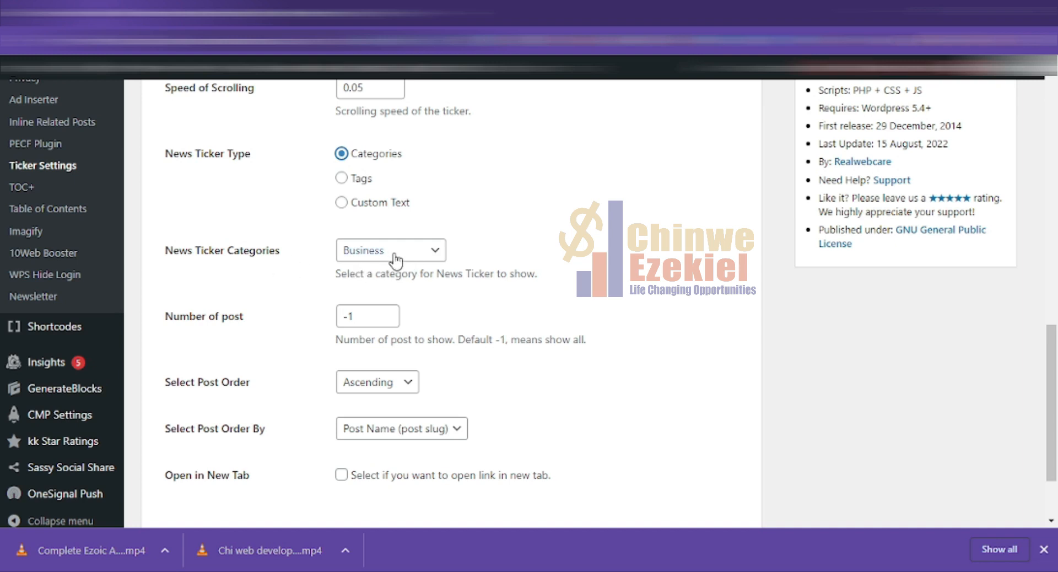
- View the ticker on the blog homepage and open the choices for the news ticker category
left_click(248, 15)
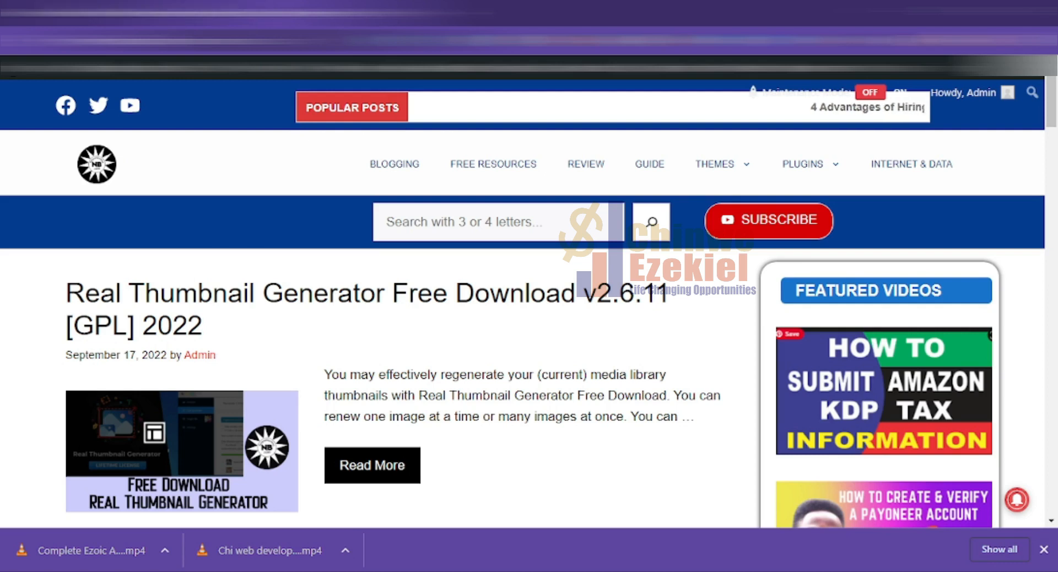
left_click(110, 14)
left_click(393, 255)
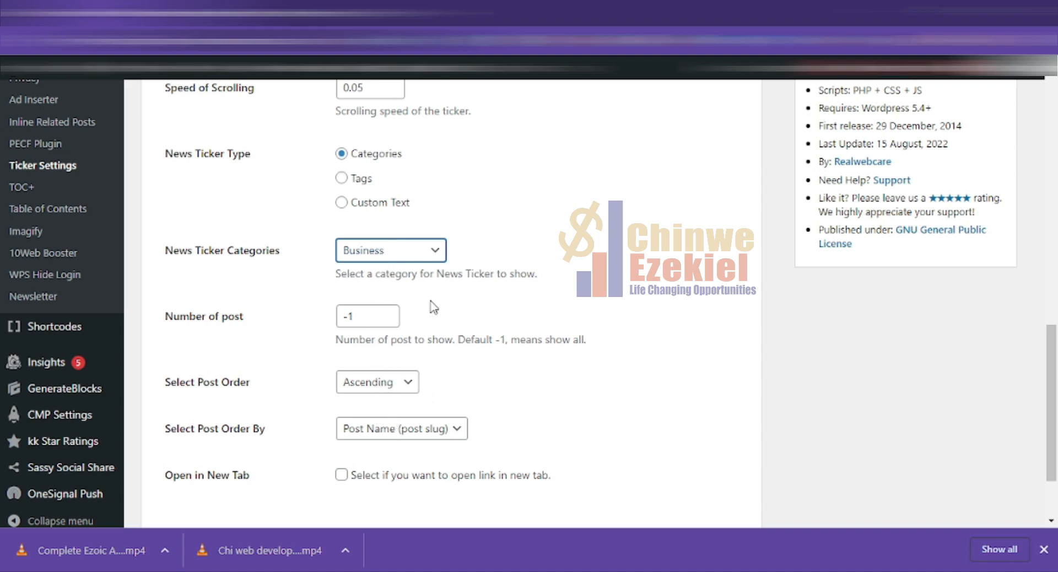
- Review the remaining ticker settings and copy the [t4b-ticker] plugin shortcode
left_click(502, 238)
scroll(274, 249, "down", 2)
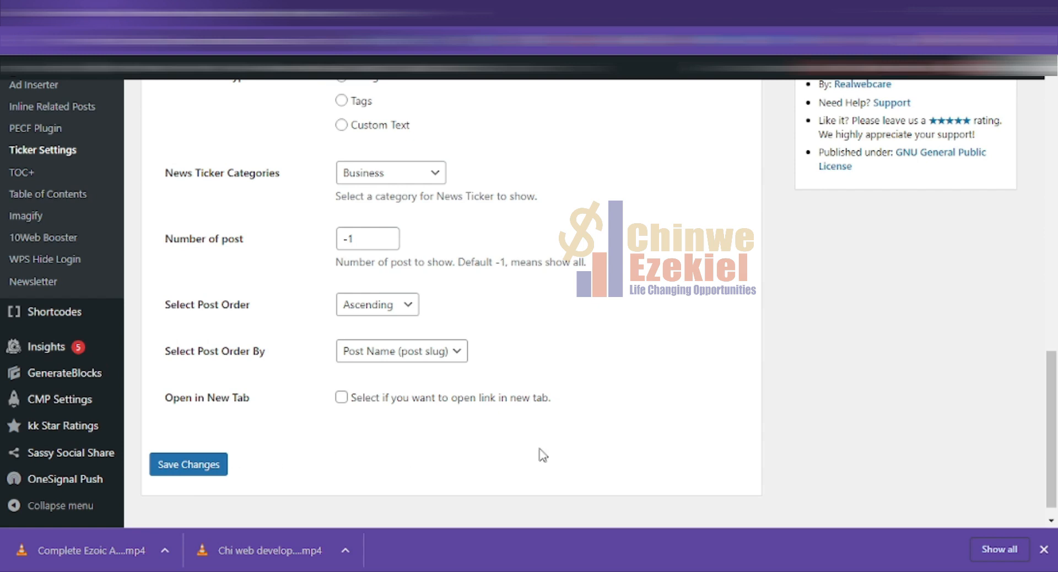
scroll(645, 392, "up", 10)
scroll(652, 386, "up", 3)
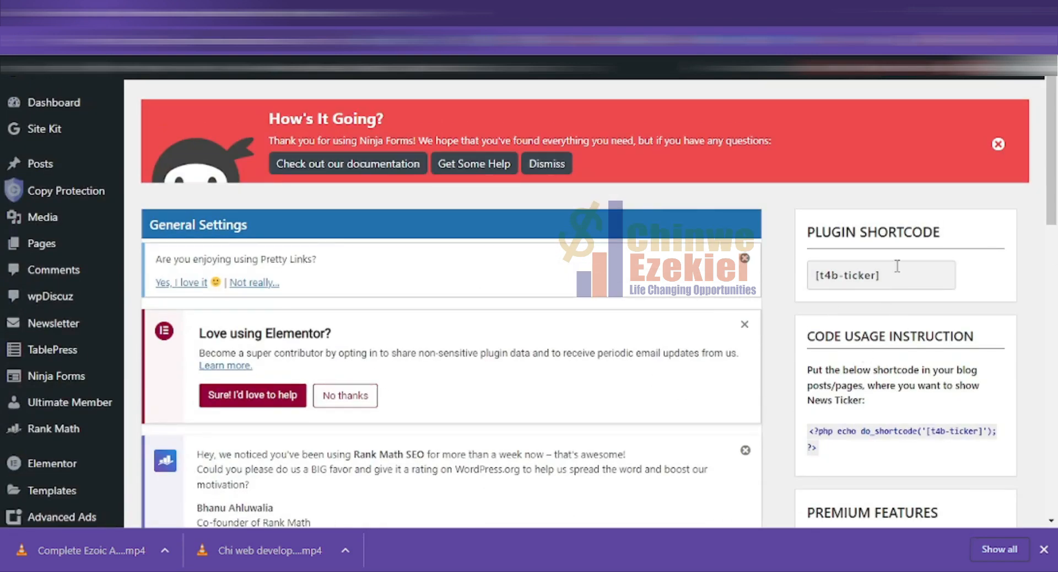
left_click_drag(897, 275, 820, 274)
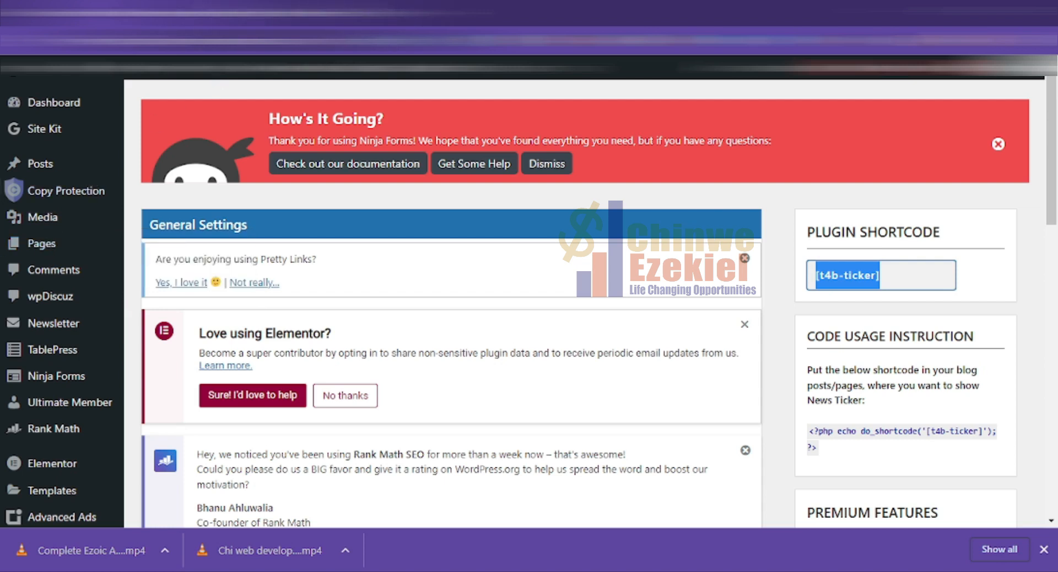
- Start a new WordPress page and close the block editor welcome guide
left_click(159, 13)
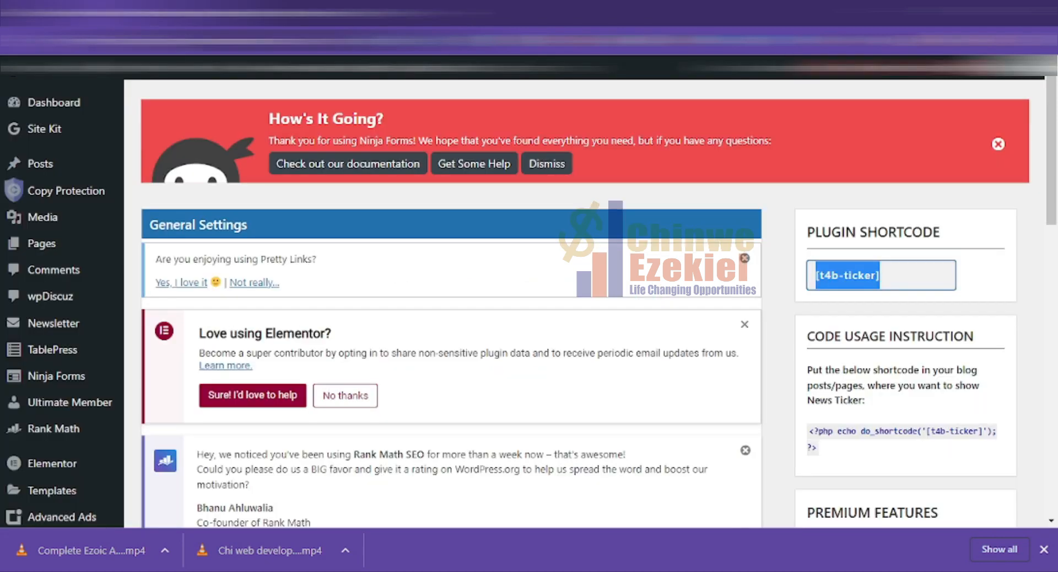
mouse_move(55, 245)
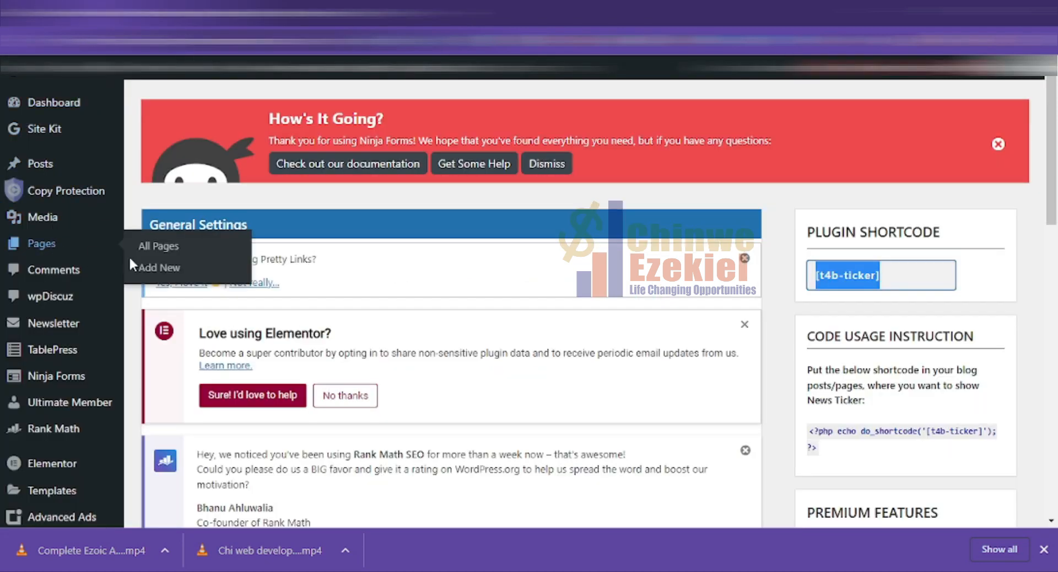
right_click(164, 270)
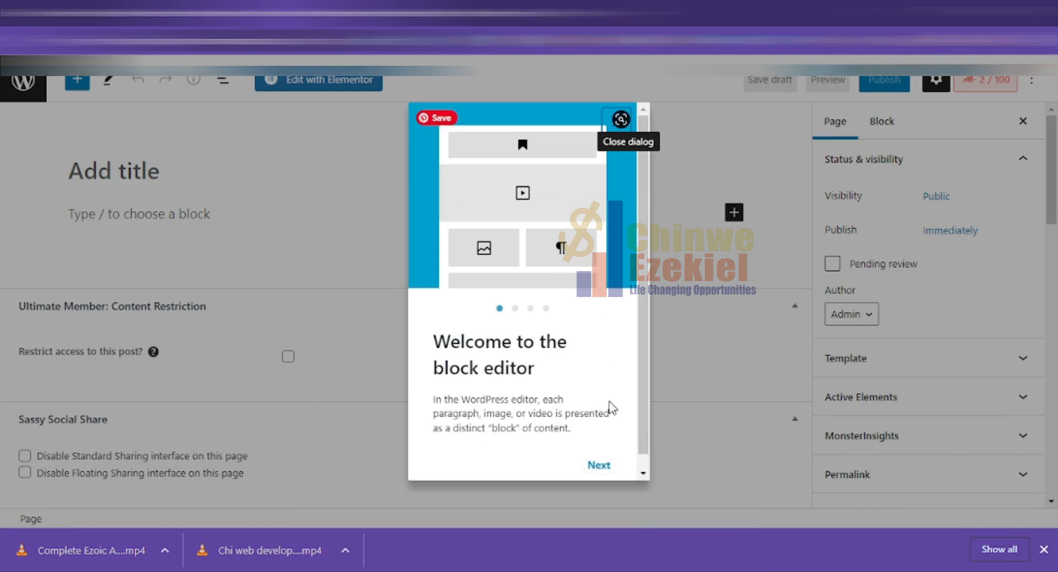
left_click(616, 126)
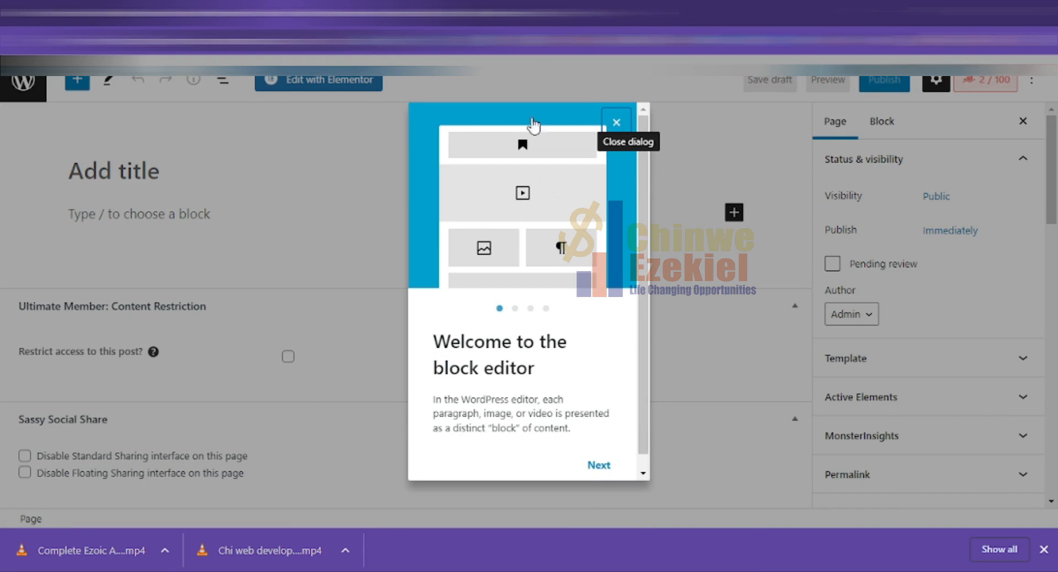
- Title the new page "News Headline"
left_click(188, 179)
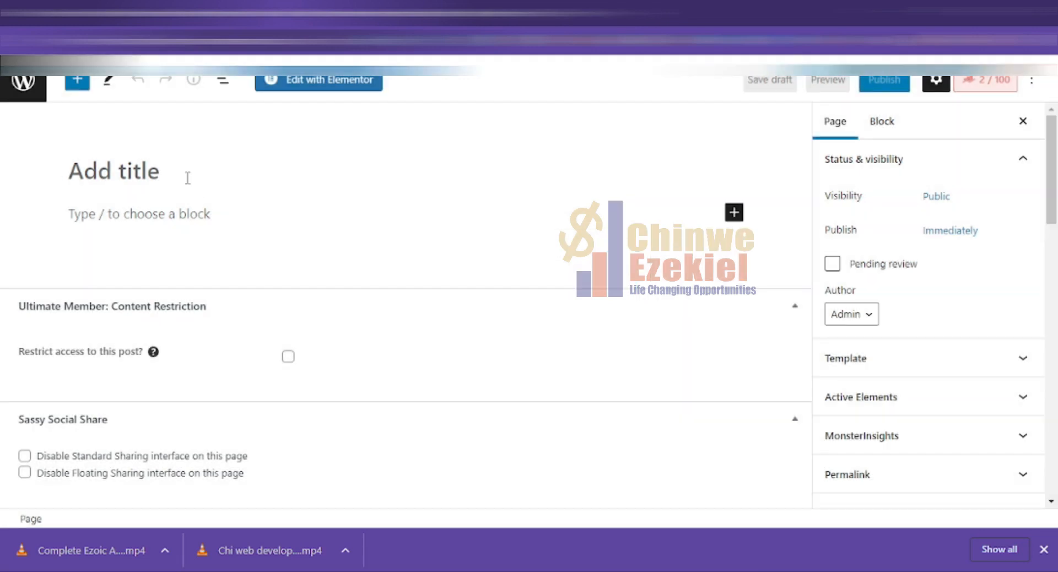
type("HE")
key("BackSpace")
key("shift+Home")
type("News ")
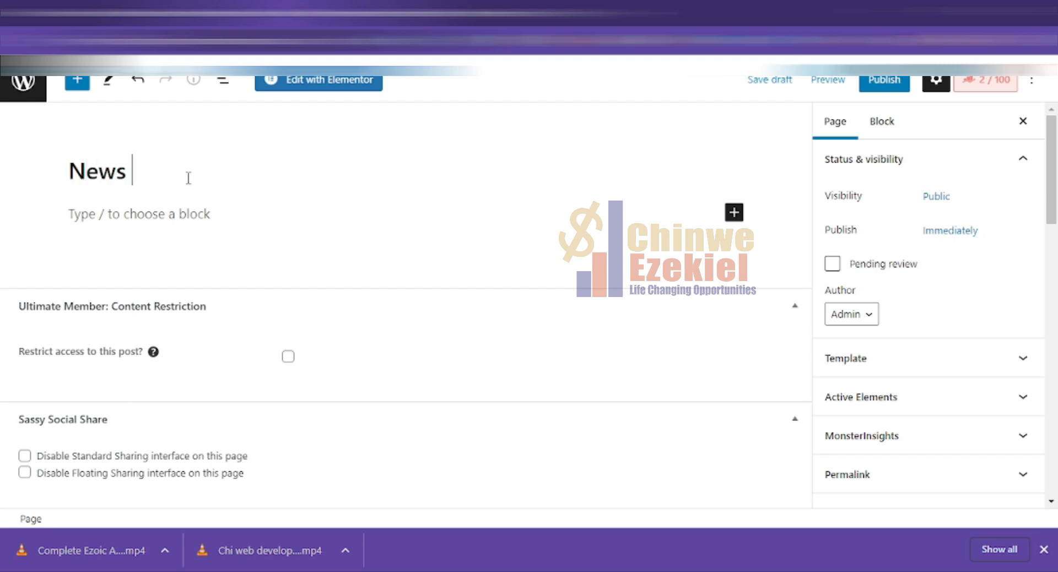
type("Headline")
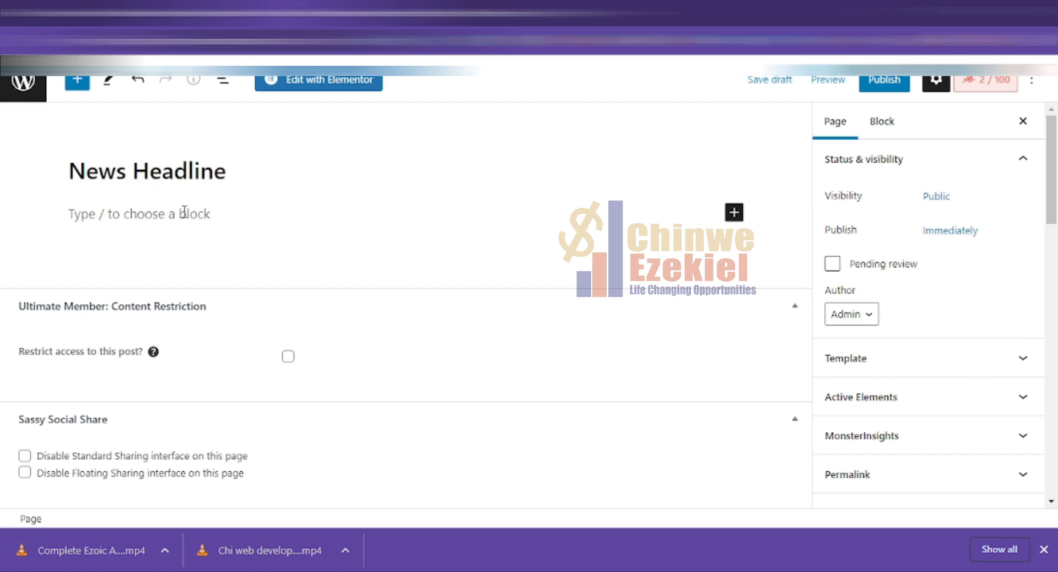
- Add a Shortcode block below the page title containing [t4b-ticker]
left_click(184, 214)
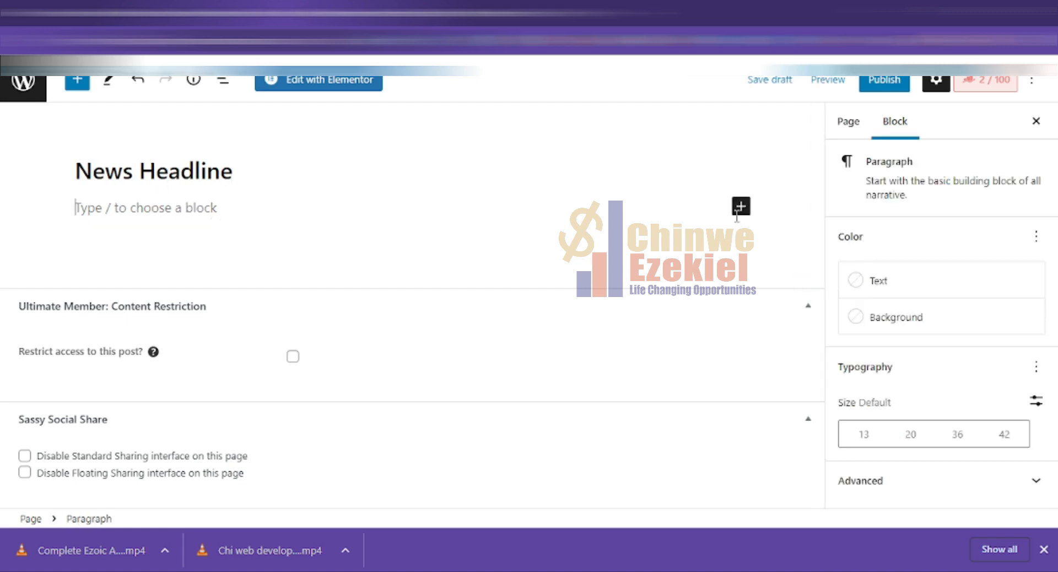
left_click(741, 207)
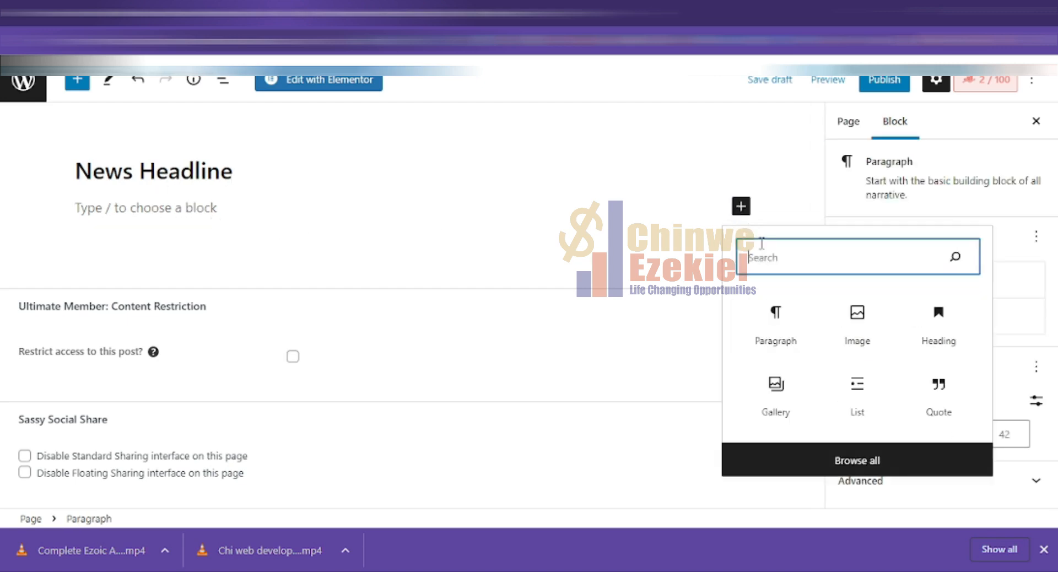
type("sho")
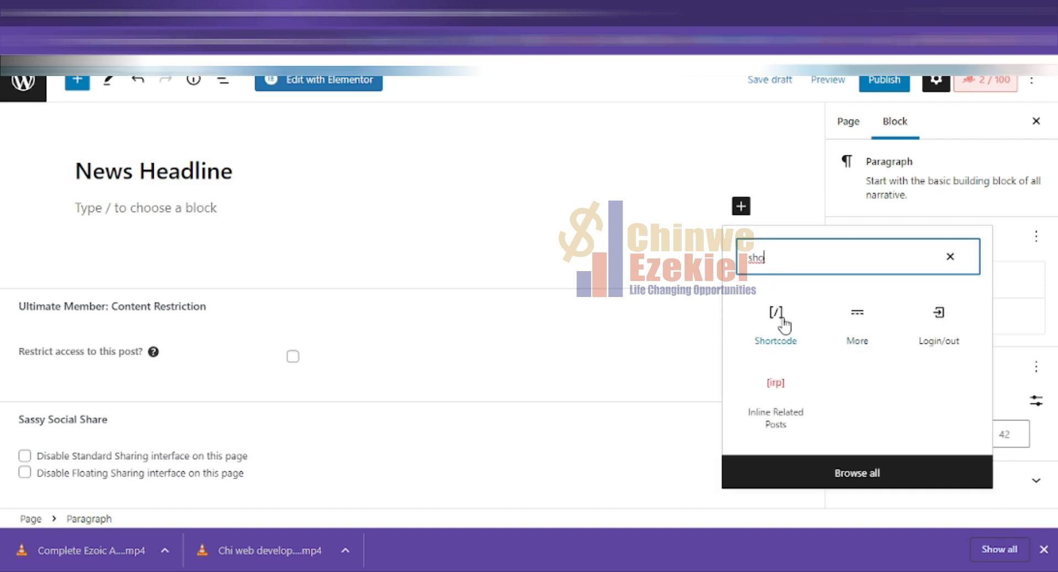
left_click(780, 324)
type("[t4b-ticker]")
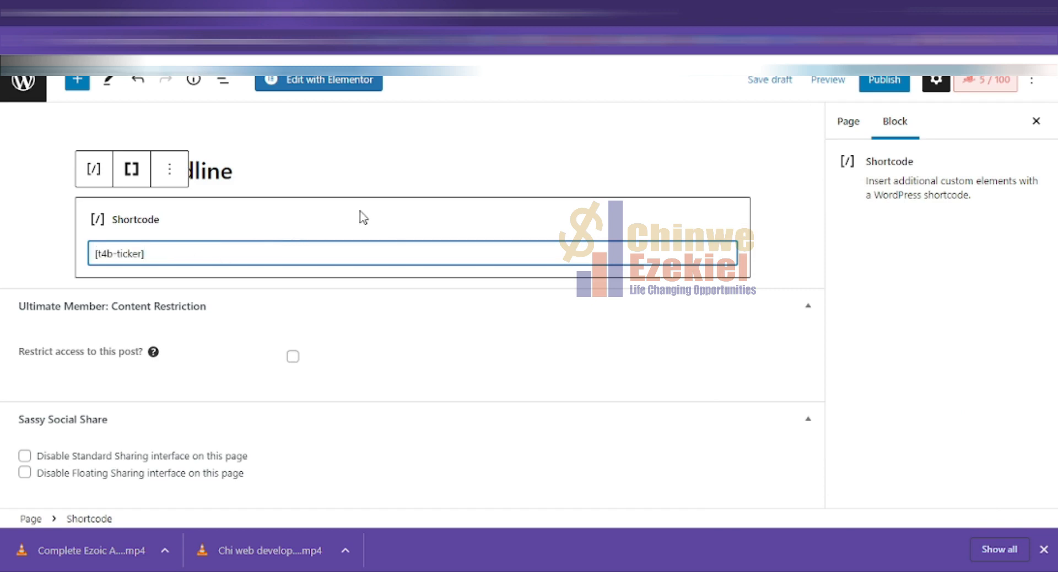
- Preview the News Headline page in a new tab and view the ticker in its content
left_click(834, 85)
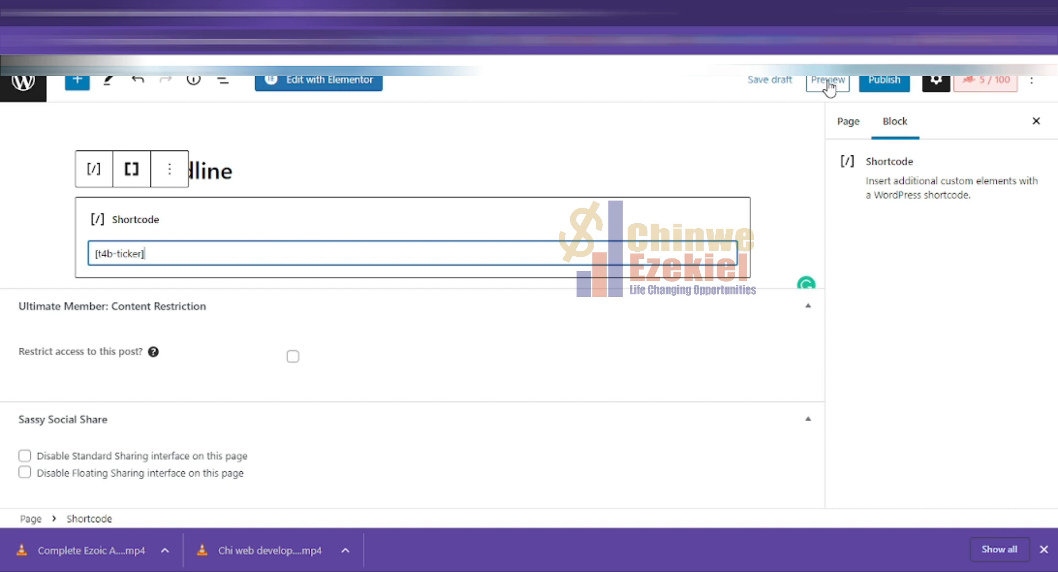
left_click(829, 85)
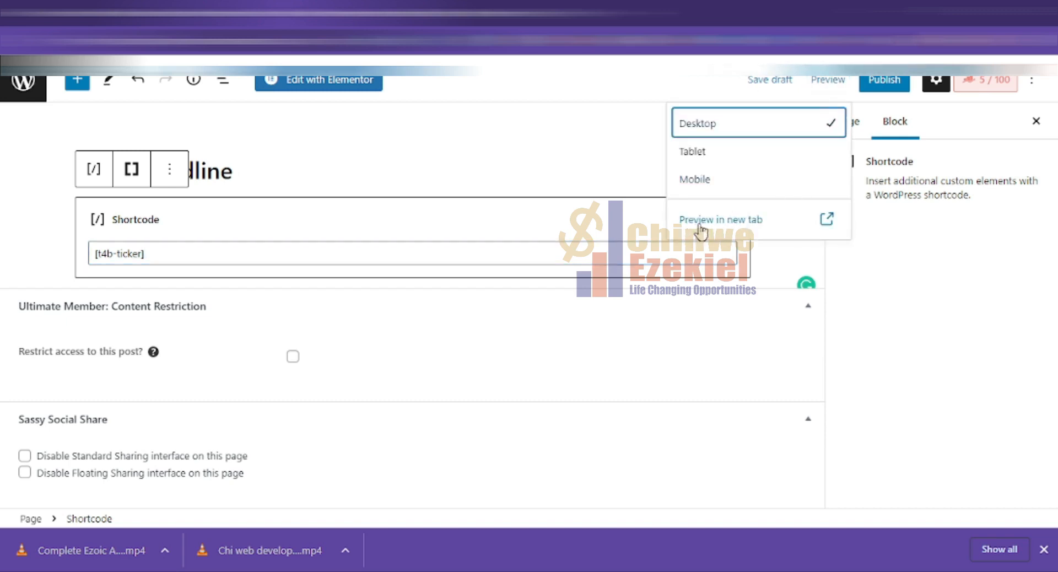
left_click(825, 222)
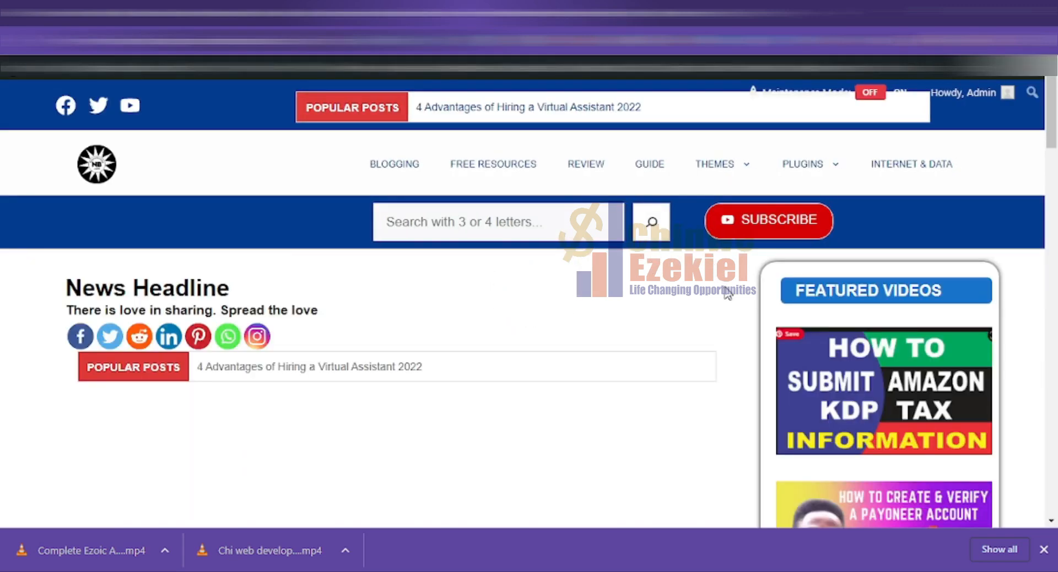
scroll(730, 296, "down", 1)
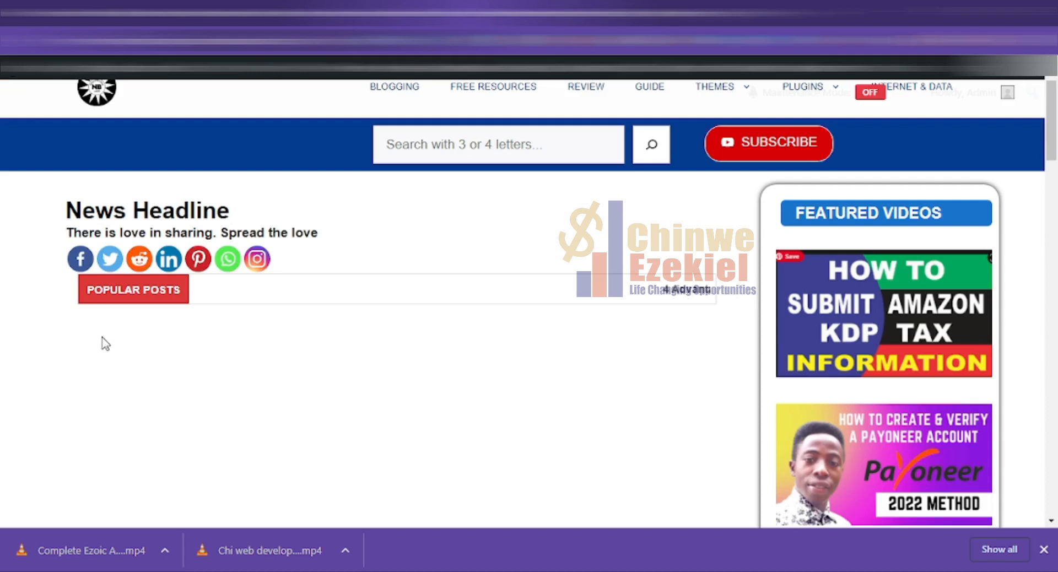